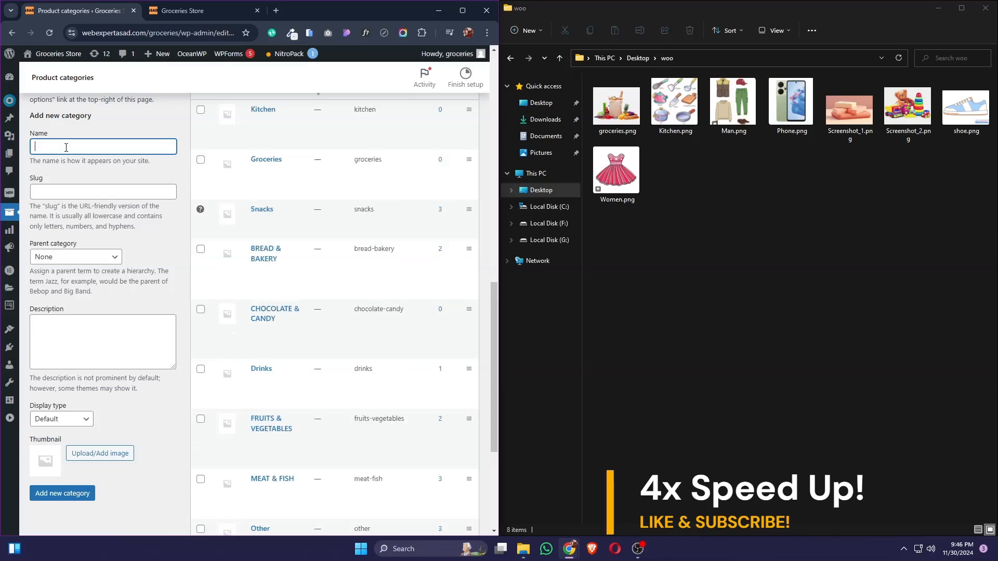
Add product categories named Phone and Soap.
{"action": "key", "text": "Return"}
{"action": "type", "text": "Phone"}
{"action": "key", "text": "Return"}
{"action": "type", "text": "Soa"}
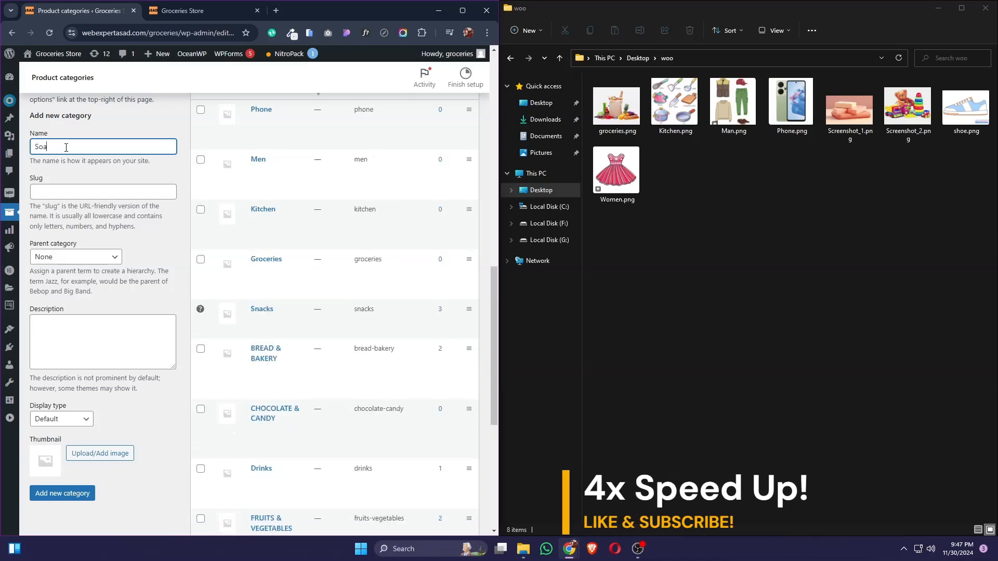
{"action": "type", "text": "p"}
{"action": "key", "text": "Return"}
Add product categories named Toys and Shoe.
{"action": "type", "text": "Toys"}
{"action": "key", "text": "Return"}
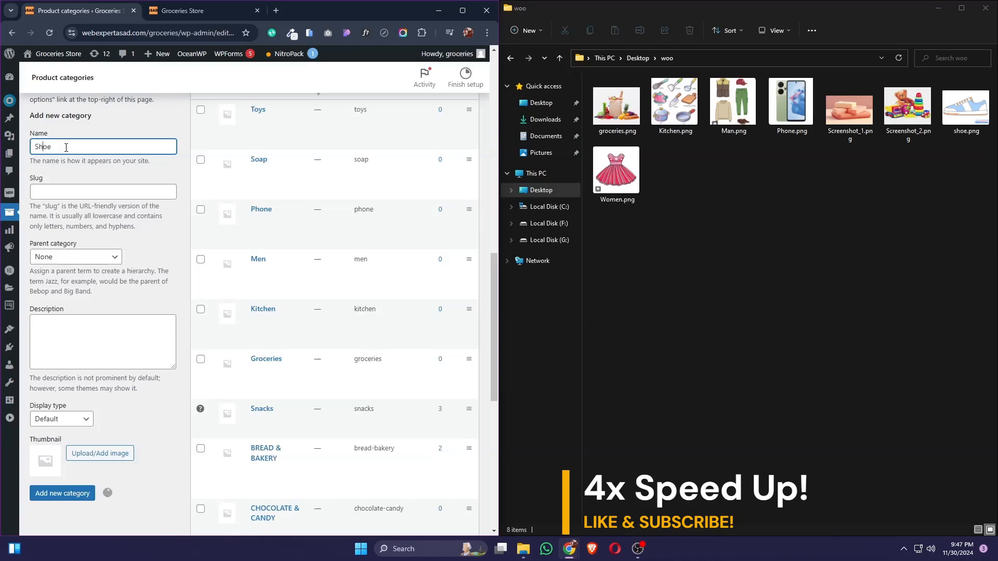
{"action": "type", "text": "Shoe"}
{"action": "key", "text": "Return"}
{"action": "key", "text": "Return"}
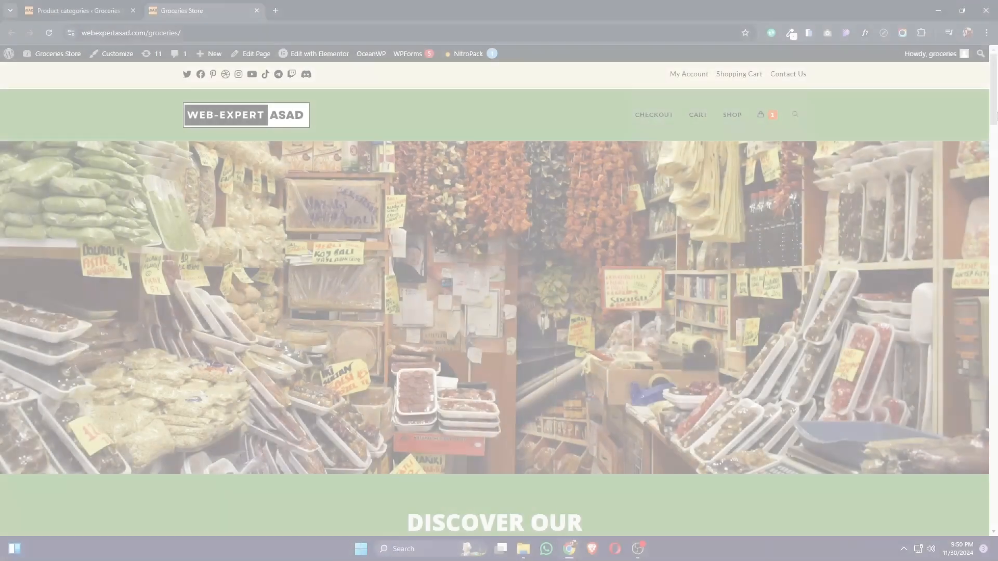
Look over the store's home page and open it for editing with Elementor.
{"action": "scroll", "coordinate": [996, 471], "scroll_direction": "down", "scroll_amount": 10}
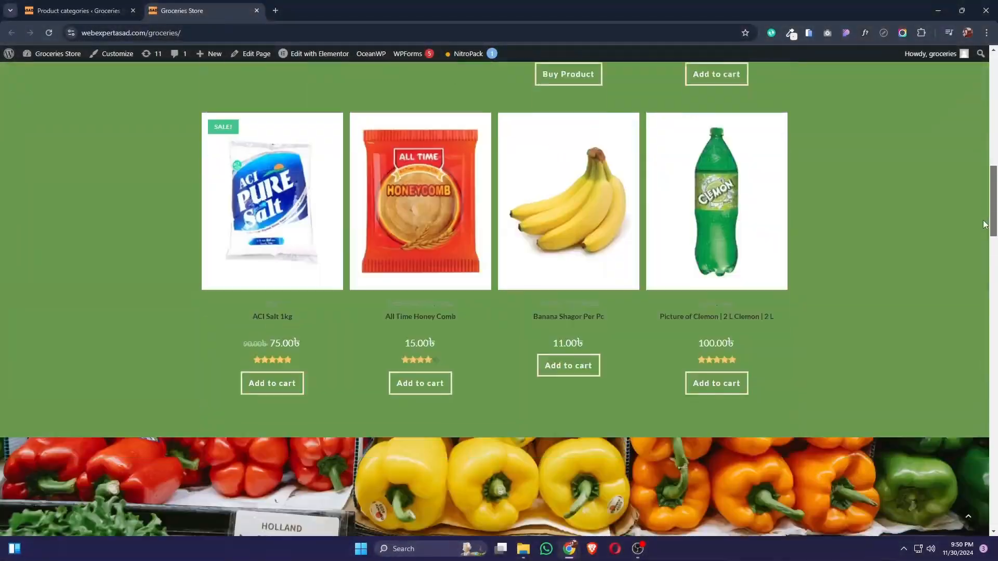
{"action": "scroll", "coordinate": [996, 471], "scroll_direction": "up", "scroll_amount": 15}
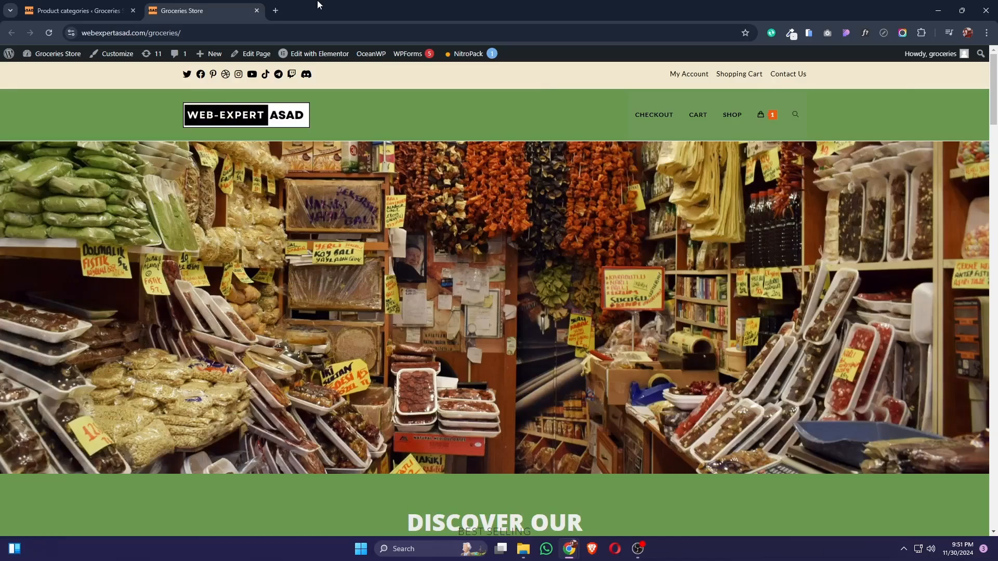
{"action": "mouse_move", "coordinate": [339, 58]}
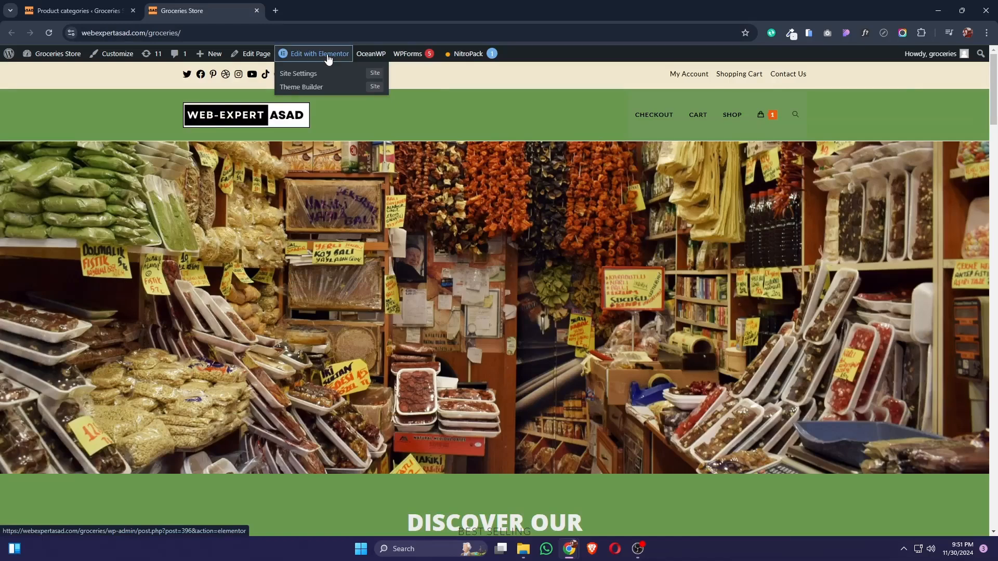
{"action": "left_click", "coordinate": [327, 55]}
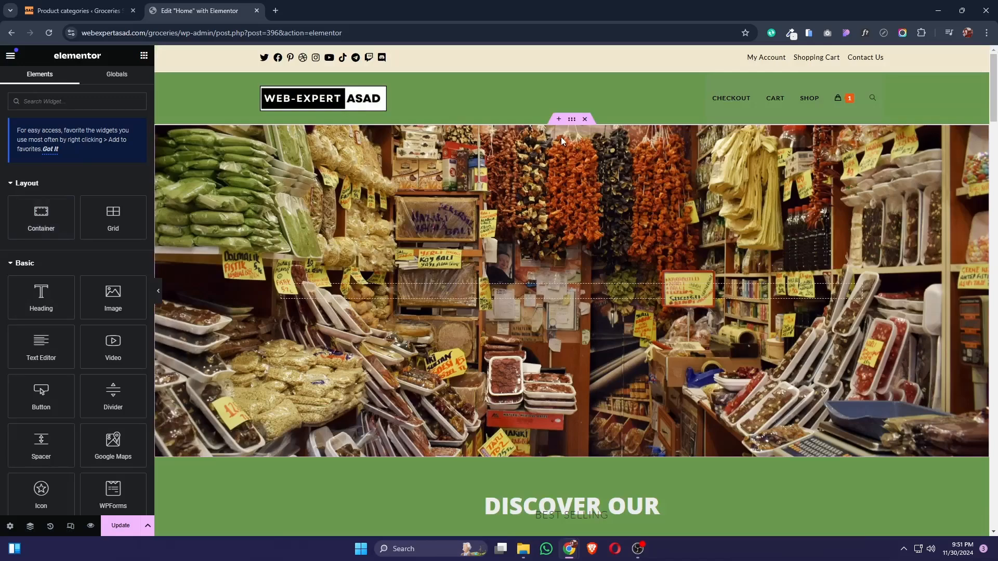
Find the Media Carousel widget and place it between the two product rows of the Discover Our section.
{"action": "left_click", "coordinate": [75, 102]}
{"action": "type", "text": "media"}
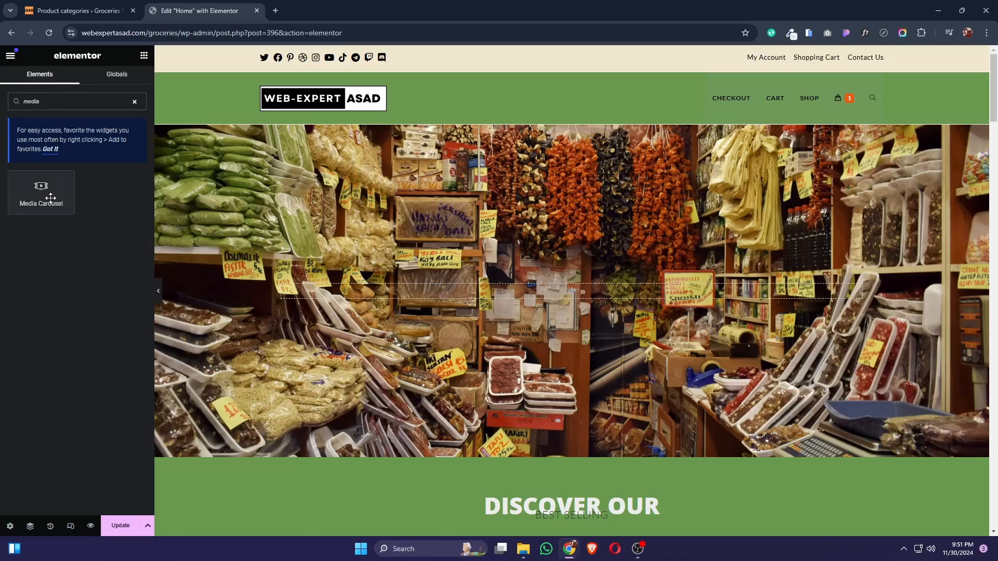
{"action": "left_click_drag", "start_coordinate": [41, 193], "coordinate": [566, 288]}
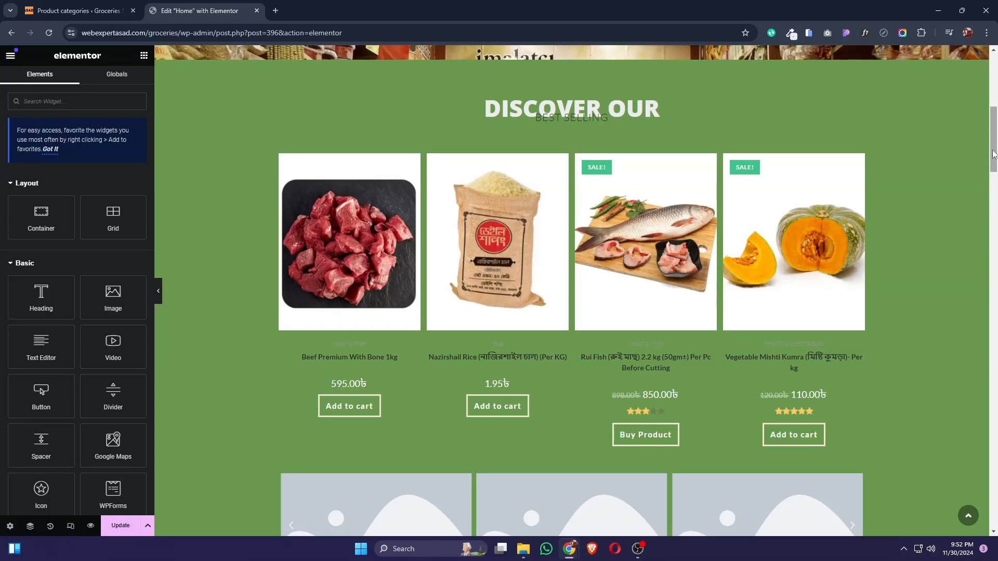
Reorder the page structure in the Navigator so the Media Carousel comes first in its column, above the Discover Our heading.
{"action": "left_click_drag", "start_coordinate": [994, 151], "coordinate": [994, 129]}
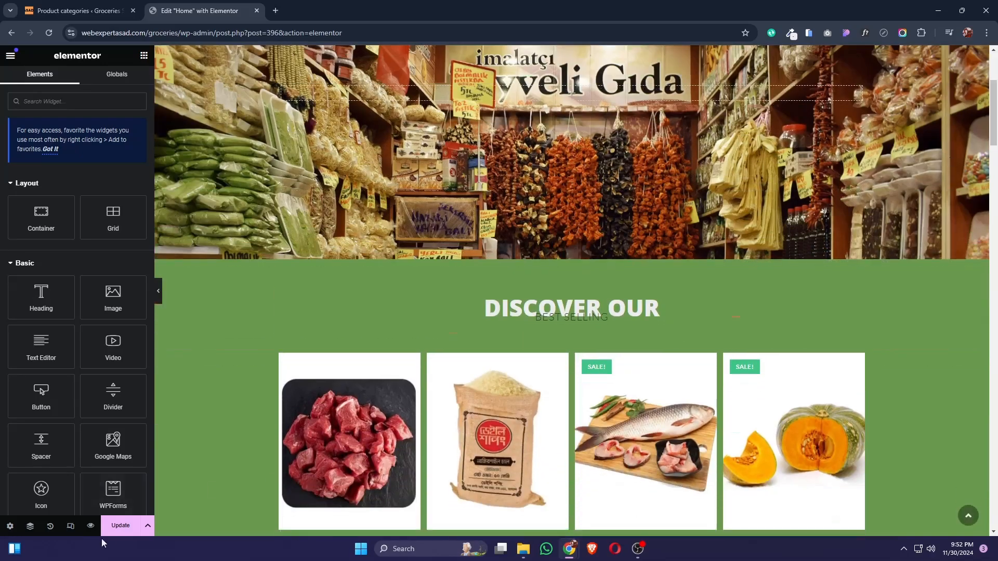
{"action": "left_click", "coordinate": [29, 526]}
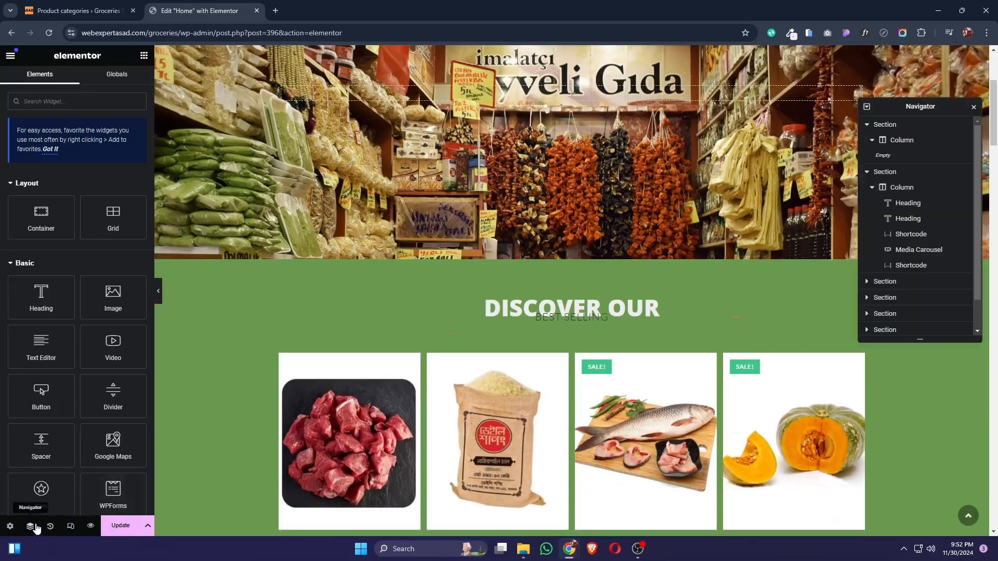
{"action": "left_click", "coordinate": [281, 298]}
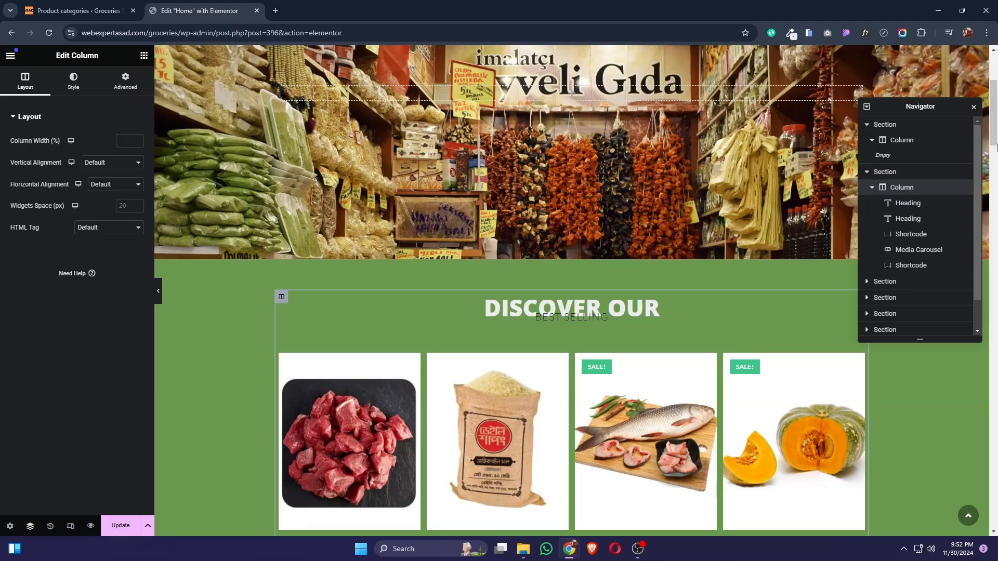
{"action": "scroll", "coordinate": [996, 153], "scroll_direction": "down", "scroll_amount": 8}
{"action": "scroll", "coordinate": [997, 151], "scroll_direction": "up", "scroll_amount": 5}
{"action": "scroll", "coordinate": [997, 149], "scroll_direction": "down", "scroll_amount": 2}
{"action": "left_click", "coordinate": [855, 414]}
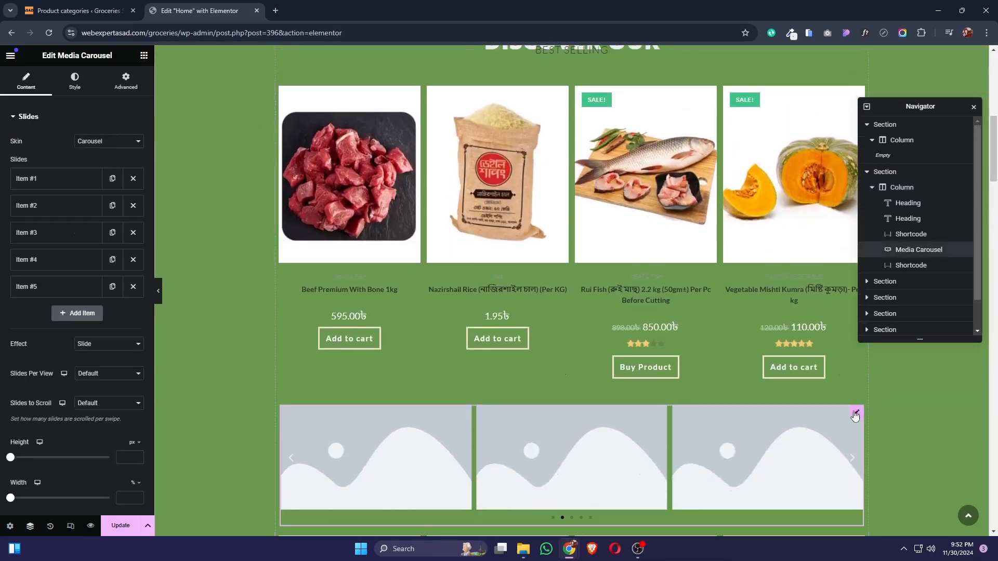
{"action": "left_click_drag", "start_coordinate": [918, 250], "coordinate": [897, 237]}
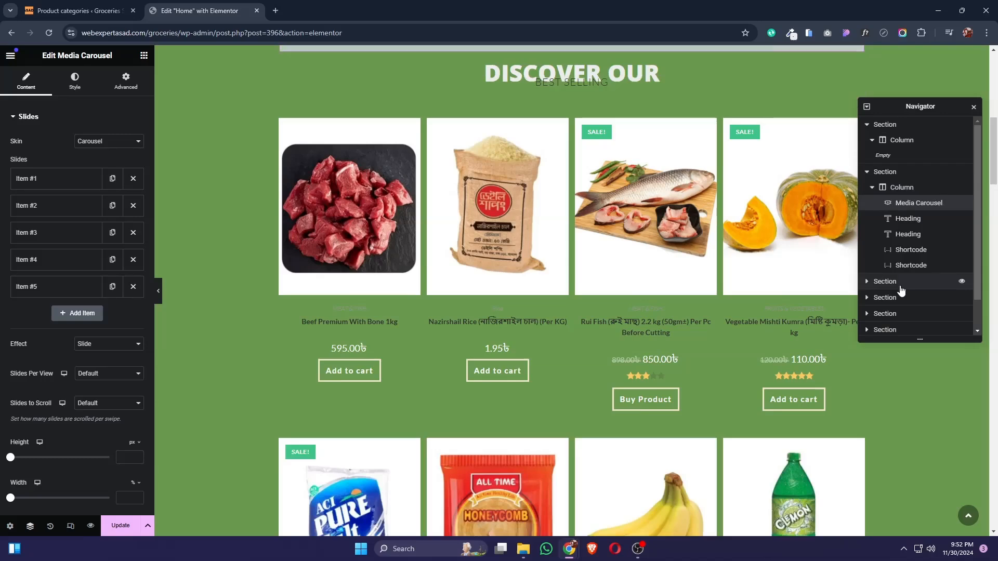
{"action": "scroll", "coordinate": [995, 145], "scroll_direction": "up", "scroll_amount": 3}
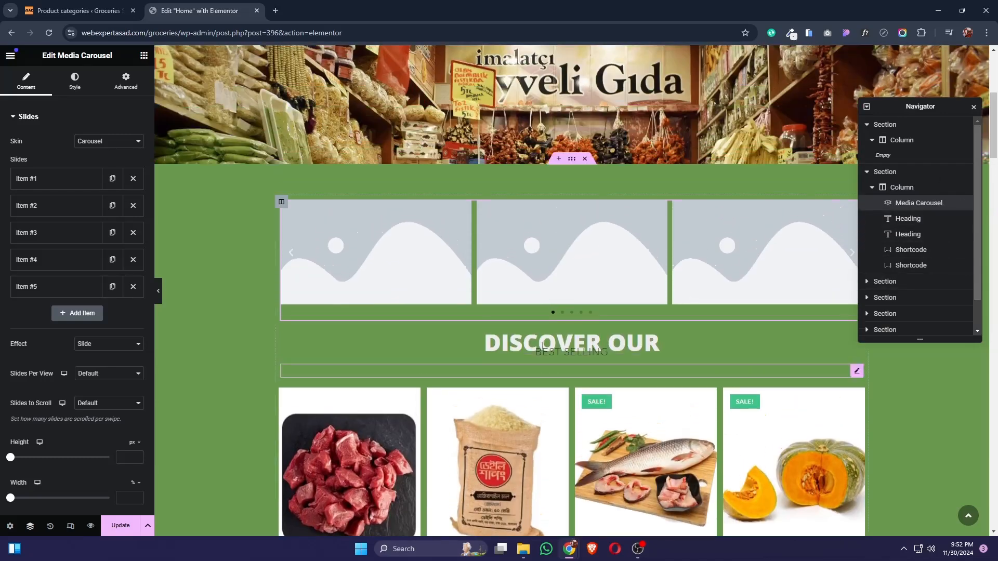
{"action": "left_click", "coordinate": [974, 108]}
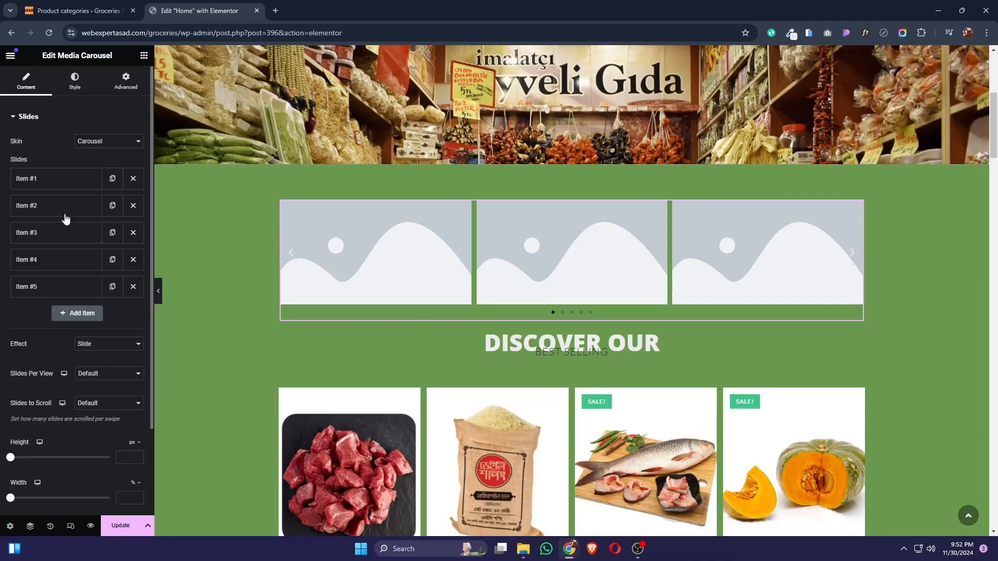
Upload all eight images from the desktop's woo folder to the media library while choosing the first slide's image.
{"action": "left_click", "coordinate": [48, 180]}
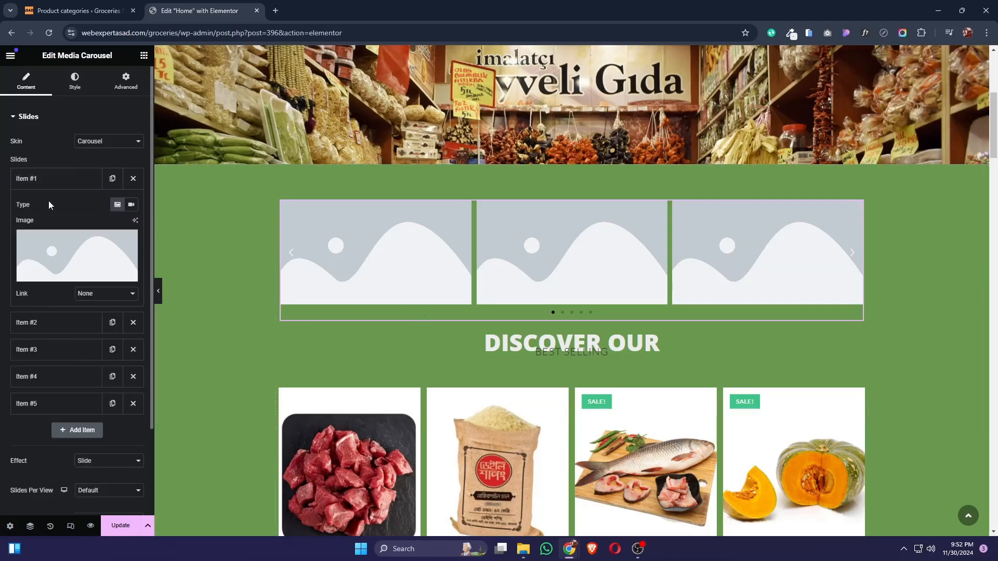
{"action": "left_click", "coordinate": [89, 279]}
{"action": "left_click", "coordinate": [147, 103]}
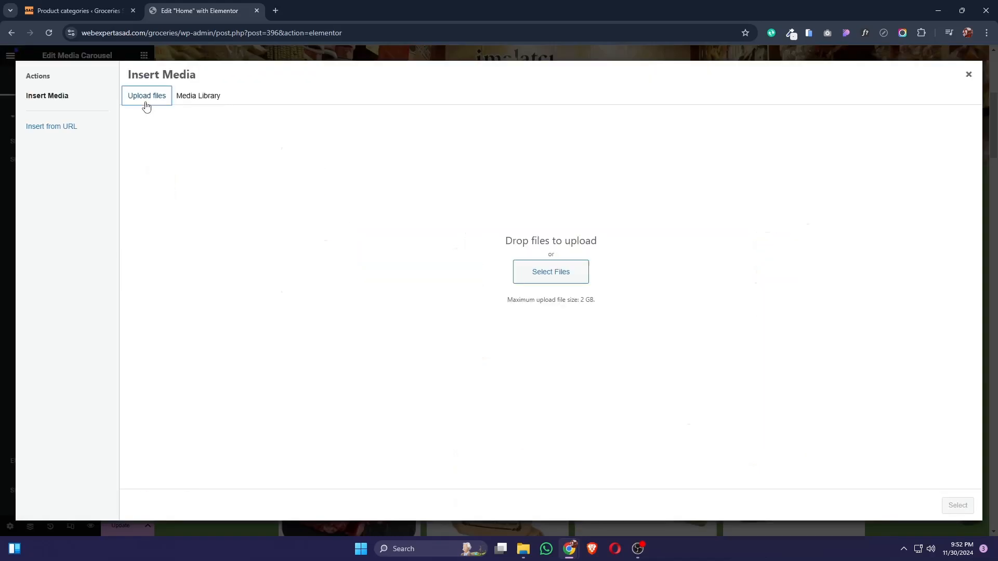
{"action": "left_click", "coordinate": [568, 273]}
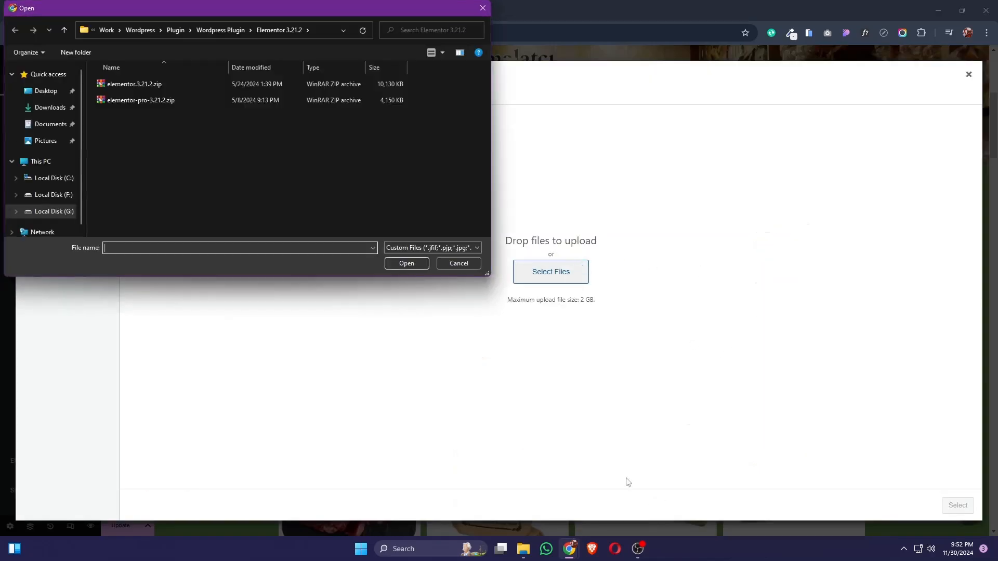
{"action": "left_click", "coordinate": [476, 9]}
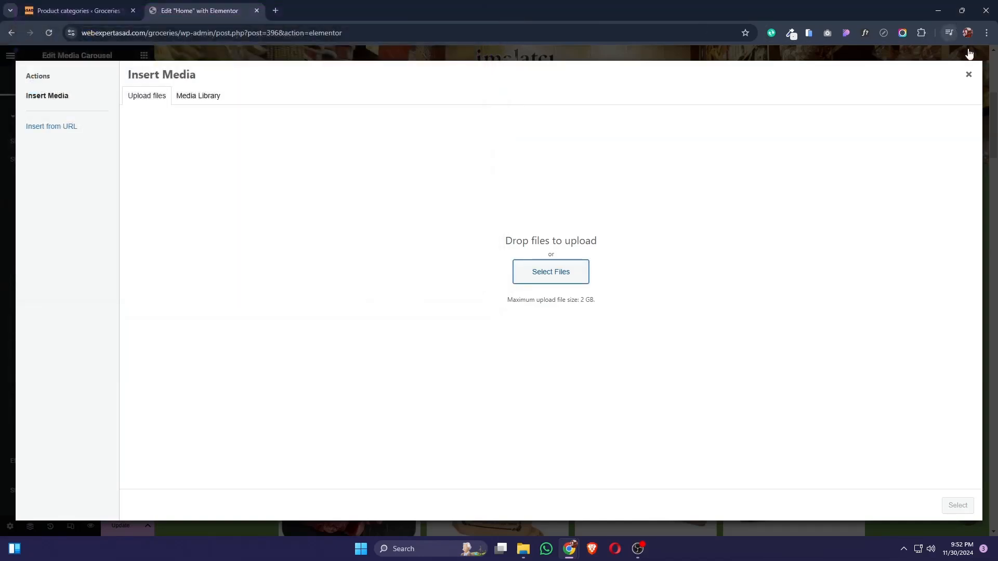
{"action": "mouse_move", "coordinate": [963, 15]}
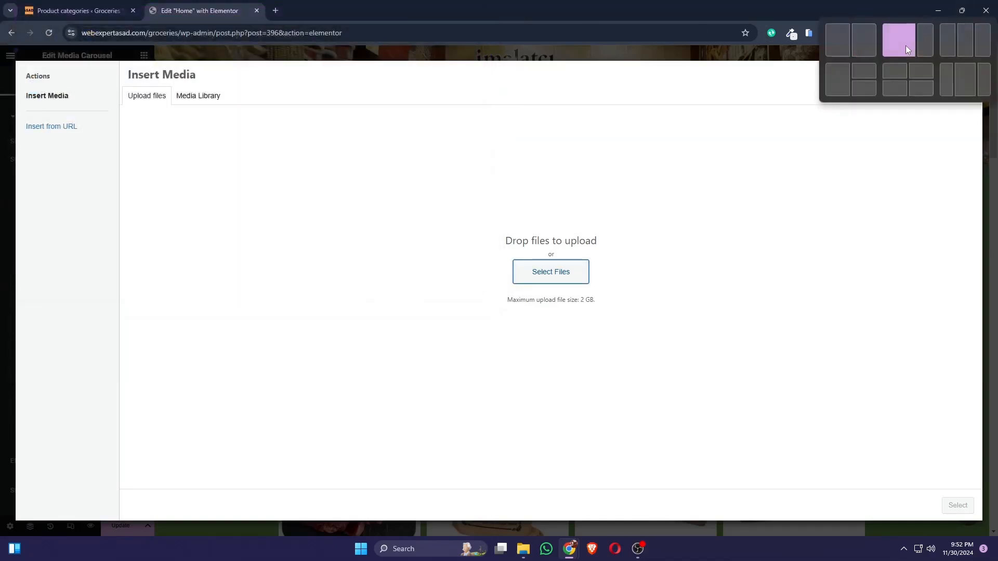
{"action": "left_click", "coordinate": [831, 45]}
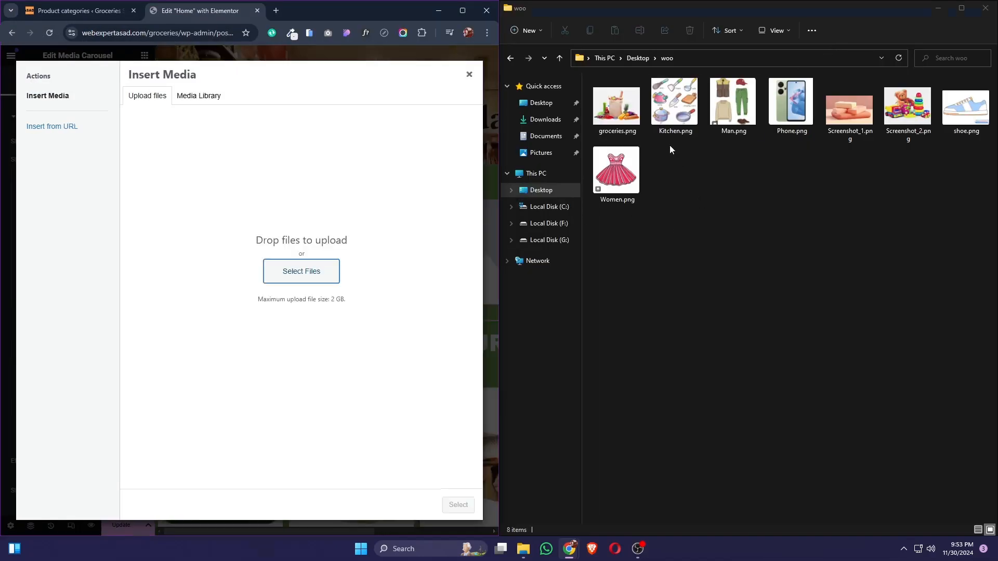
{"action": "left_click_drag", "start_coordinate": [616, 241], "coordinate": [962, 121]}
{"action": "left_click_drag", "start_coordinate": [624, 156], "coordinate": [332, 250]}
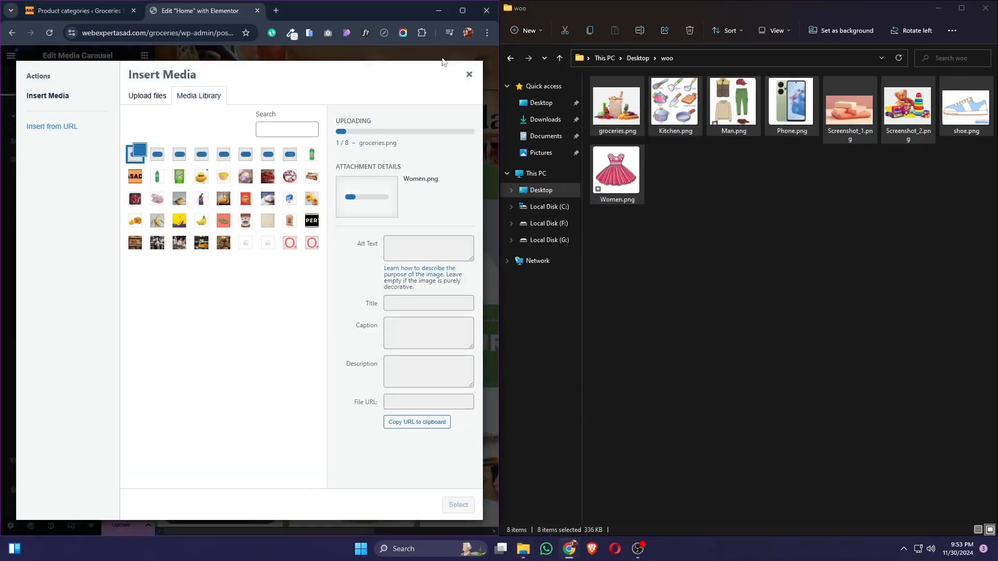
Maximize the browser window and use the men's clothing image for the first carousel slide.
{"action": "left_click", "coordinate": [462, 10]}
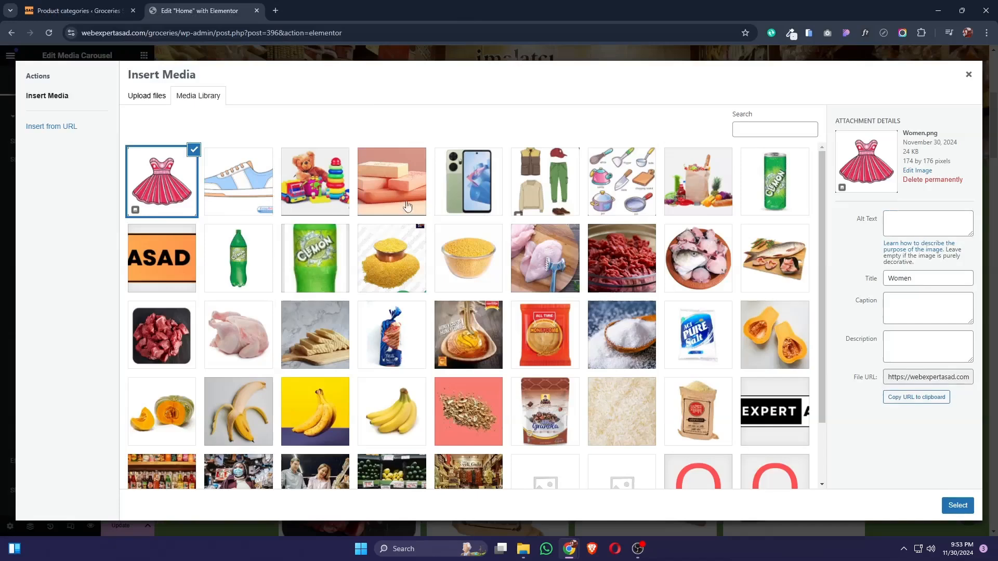
{"action": "left_click", "coordinate": [539, 201]}
{"action": "left_click", "coordinate": [955, 505]}
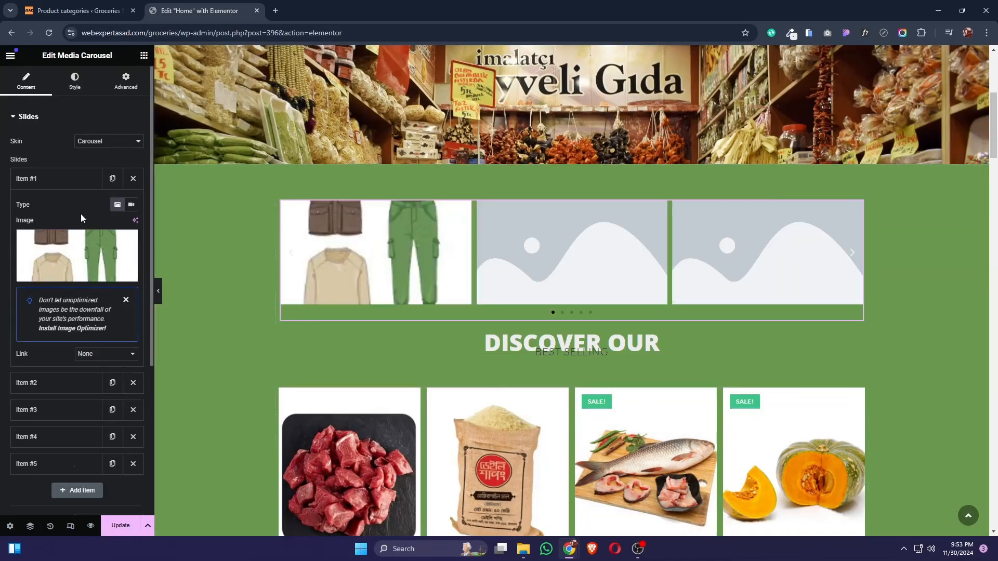
View the Men product category's store page and copy its web address.
{"action": "left_click", "coordinate": [110, 10]}
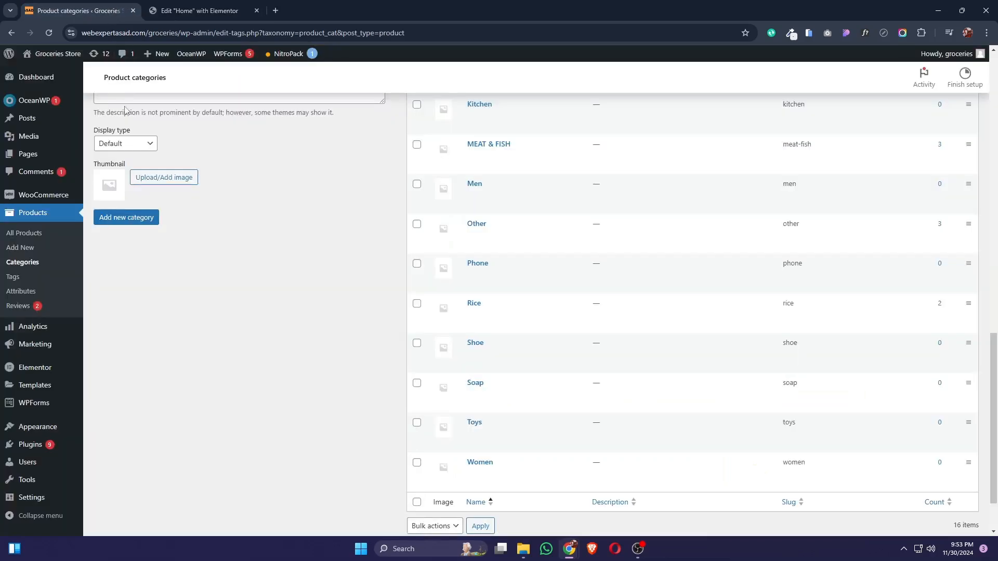
{"action": "left_click", "coordinate": [551, 196]}
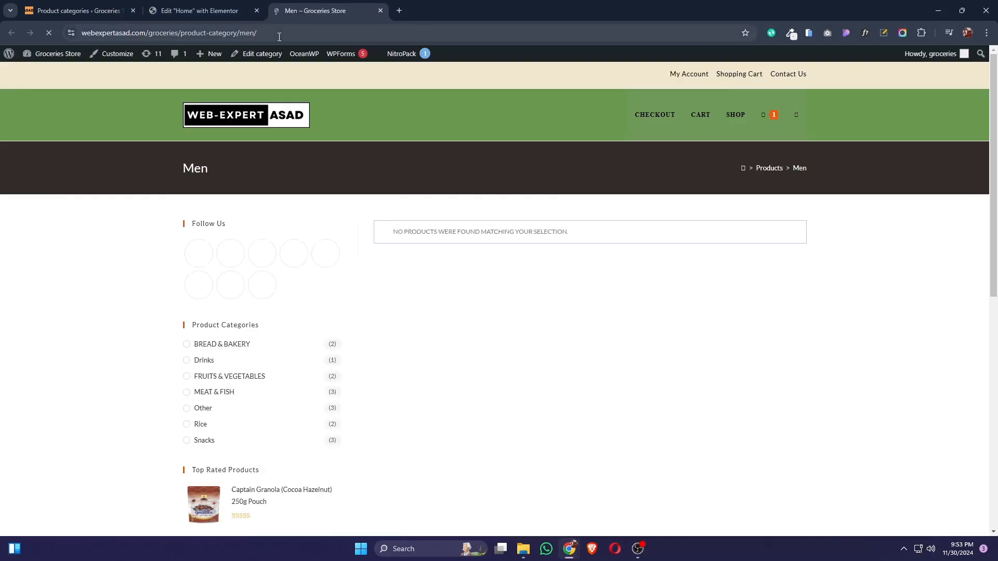
{"action": "left_click", "coordinate": [279, 36]}
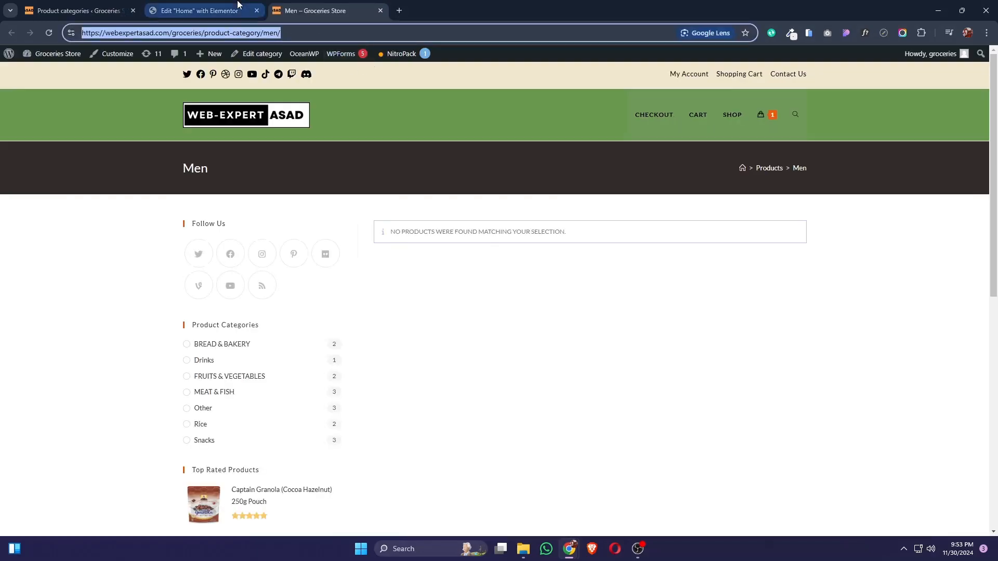
{"action": "left_click", "coordinate": [199, 10]}
{"action": "left_click", "coordinate": [105, 355]}
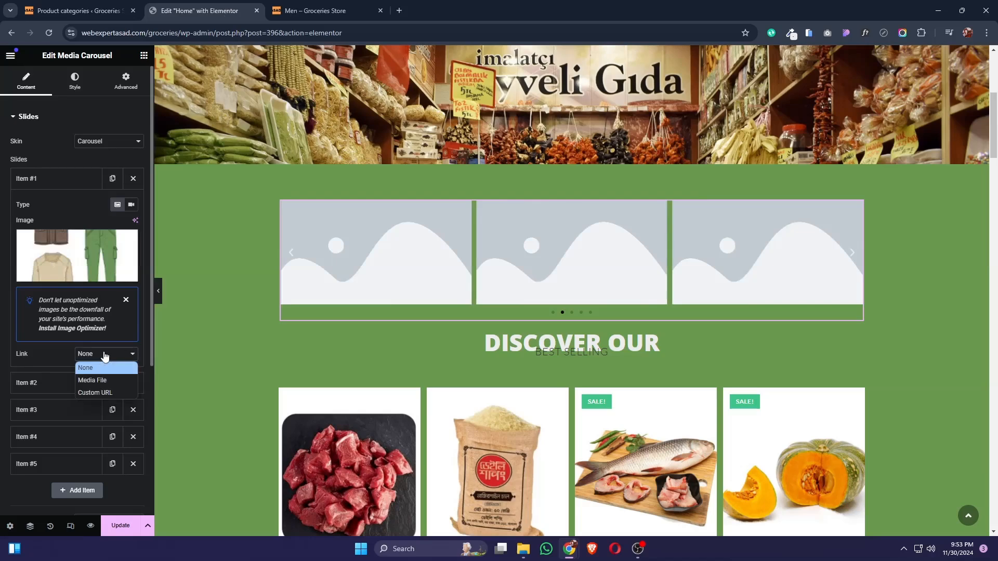
{"action": "left_click", "coordinate": [107, 392]}
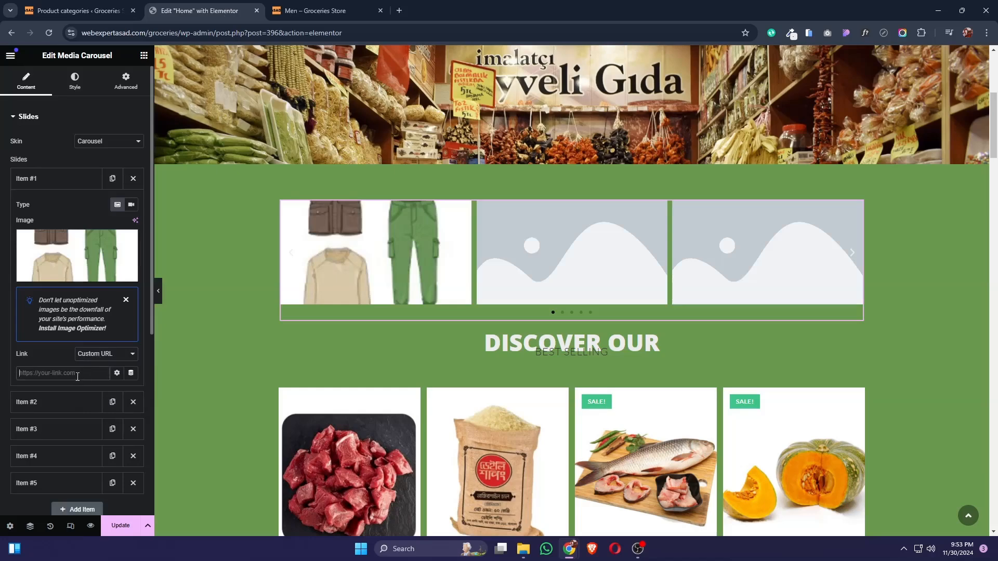
{"action": "key", "text": "ctrl+v"}
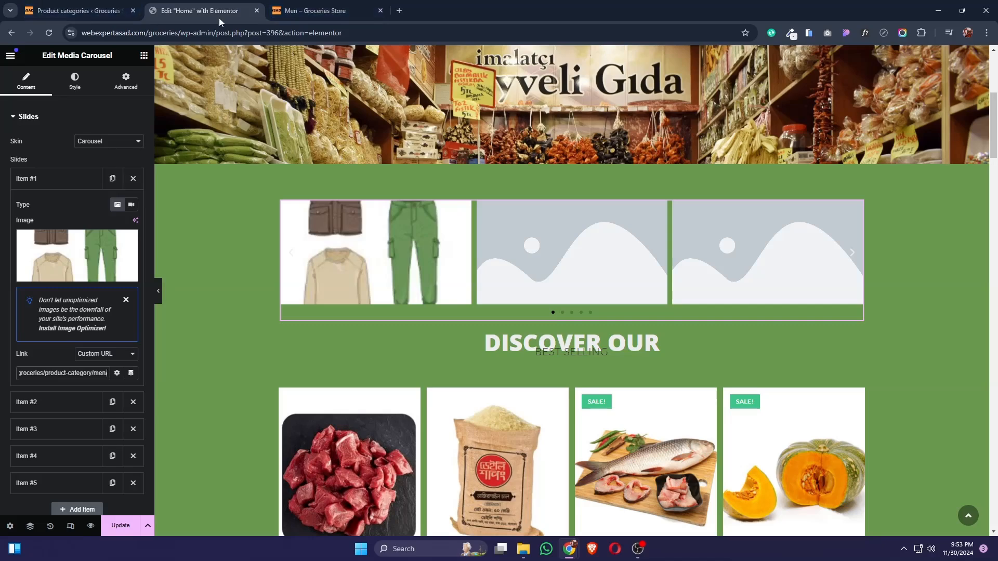
{"action": "left_click", "coordinate": [380, 10]}
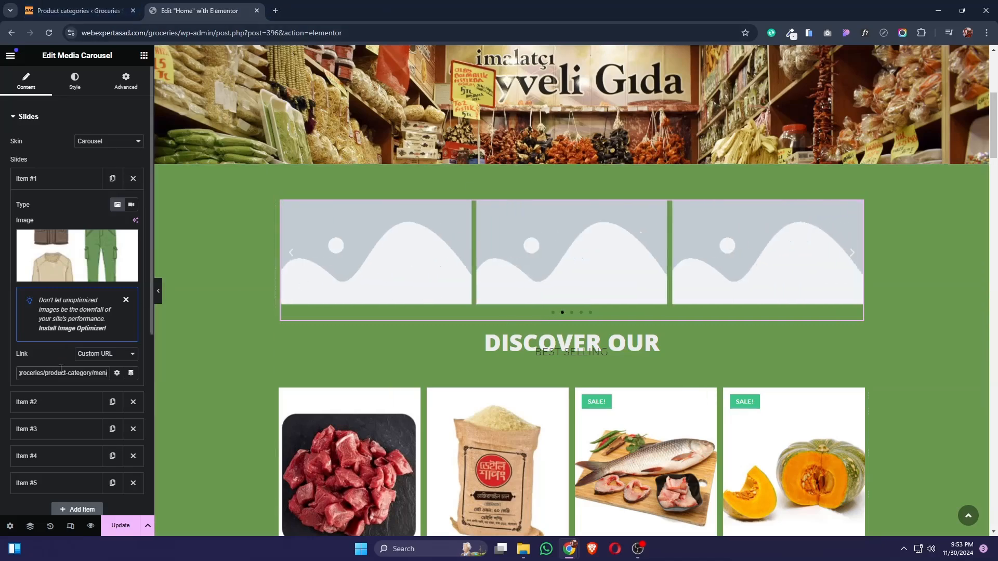
Use the red dress image, Women.png, from the media library for the second carousel slide.
{"action": "left_click", "coordinate": [58, 188]}
{"action": "left_click", "coordinate": [58, 188]}
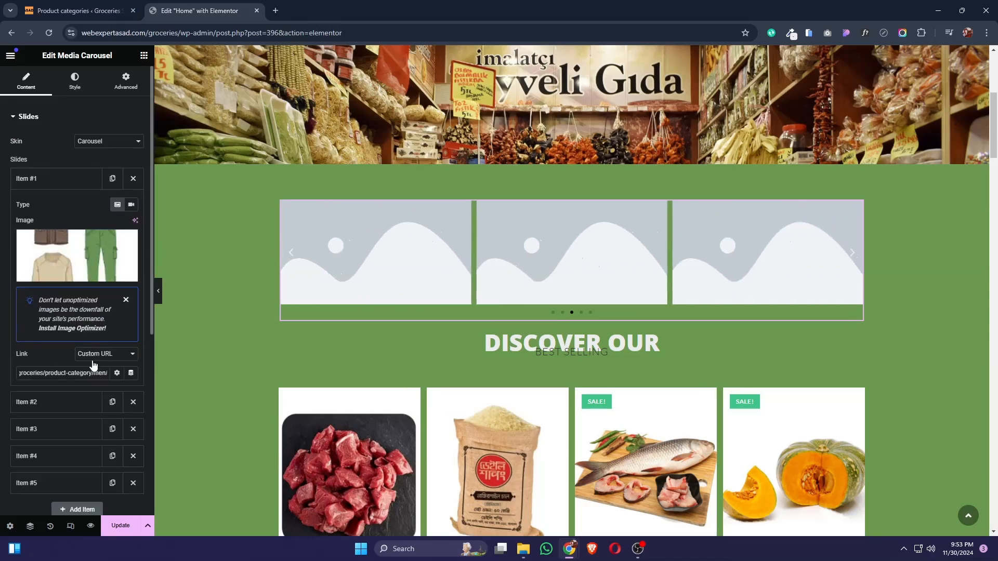
{"action": "left_click", "coordinate": [58, 189]}
{"action": "left_click", "coordinate": [54, 210]}
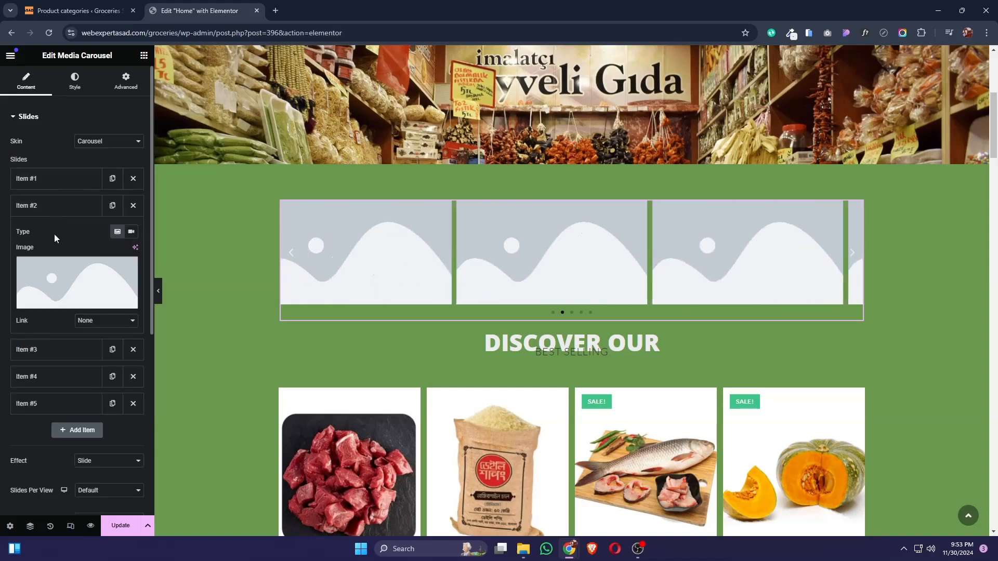
{"action": "left_click", "coordinate": [67, 296]}
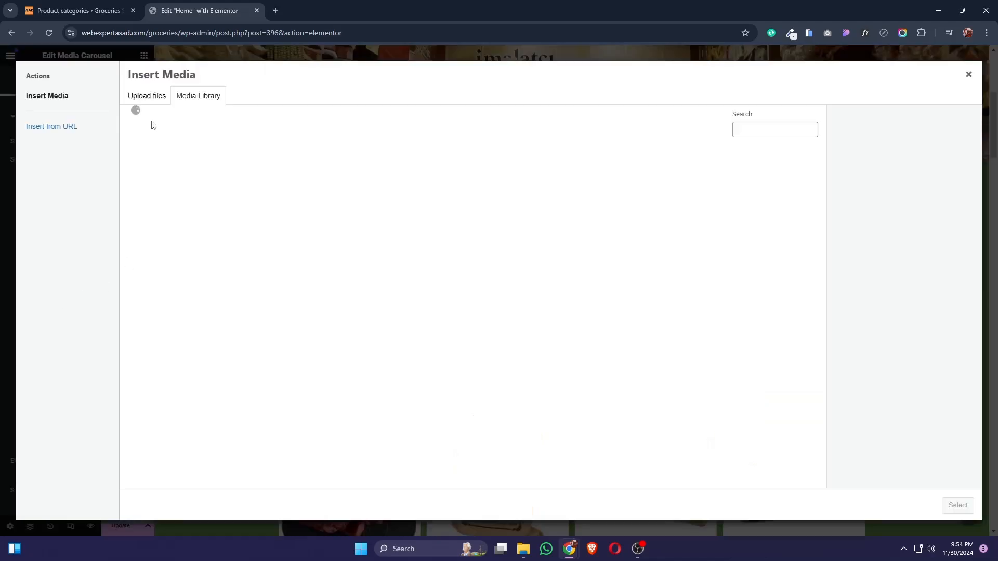
{"action": "left_click", "coordinate": [165, 186]}
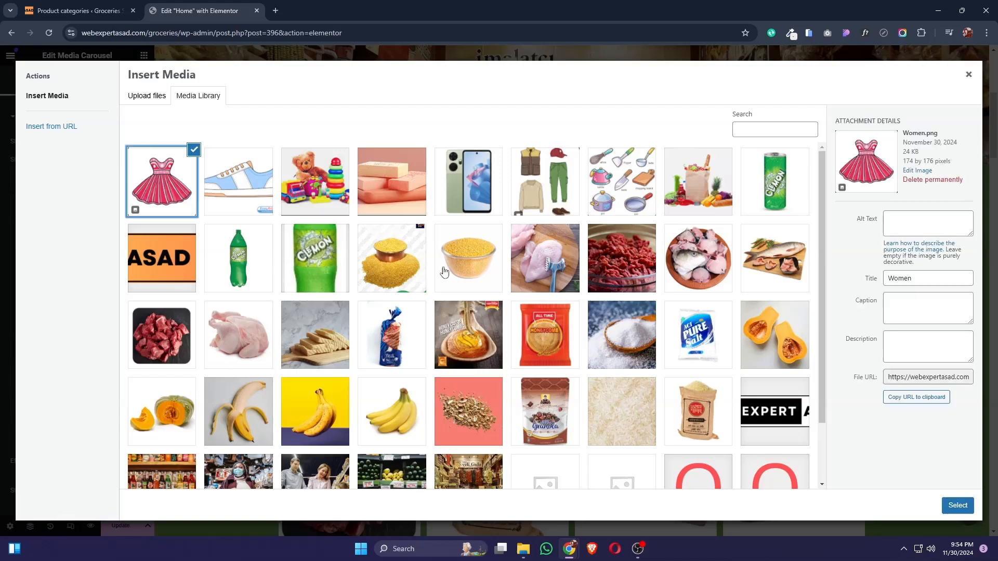
{"action": "left_click", "coordinate": [958, 505]}
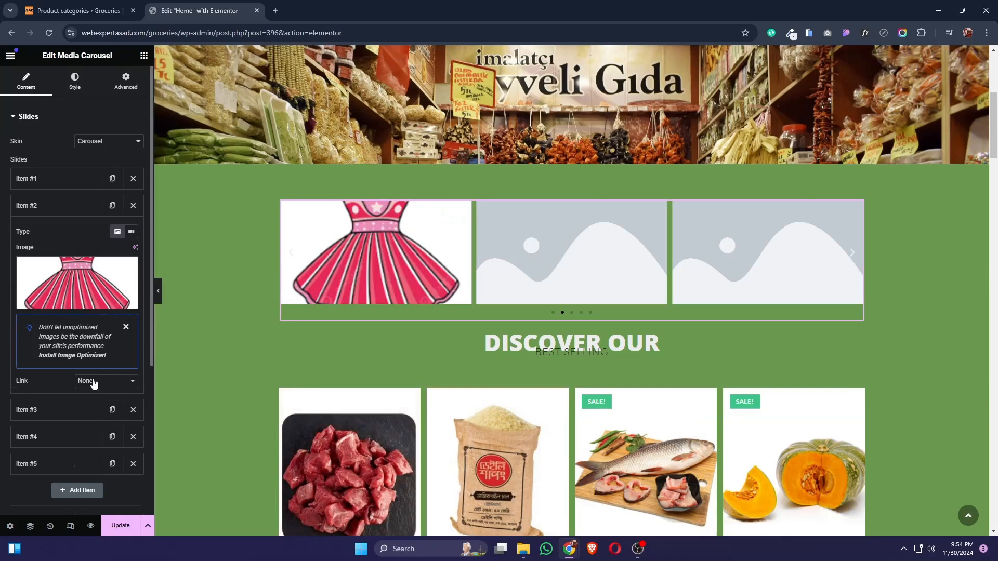
View the Women product category's store page and copy its web address.
{"action": "left_click", "coordinate": [78, 10]}
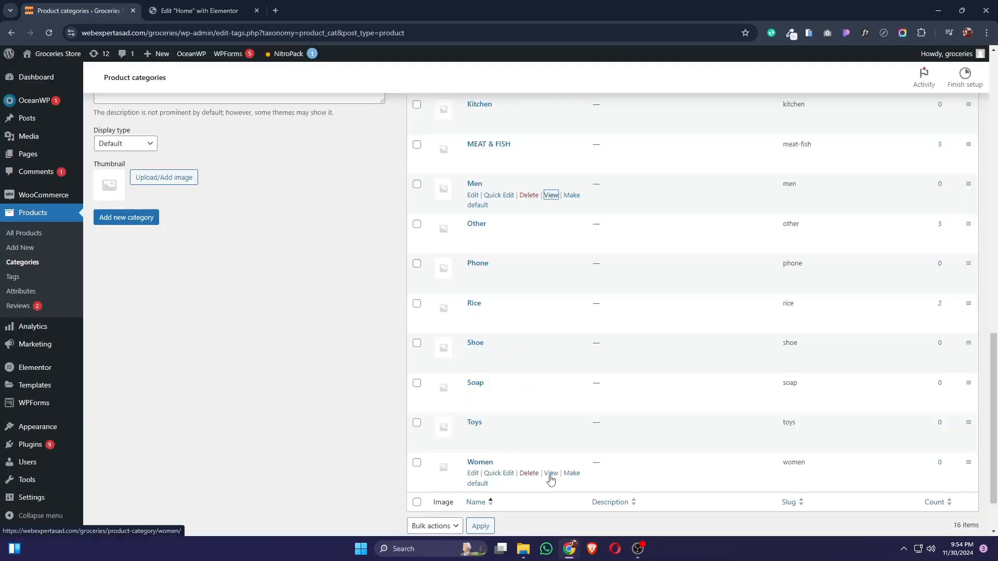
{"action": "left_click", "coordinate": [552, 474]}
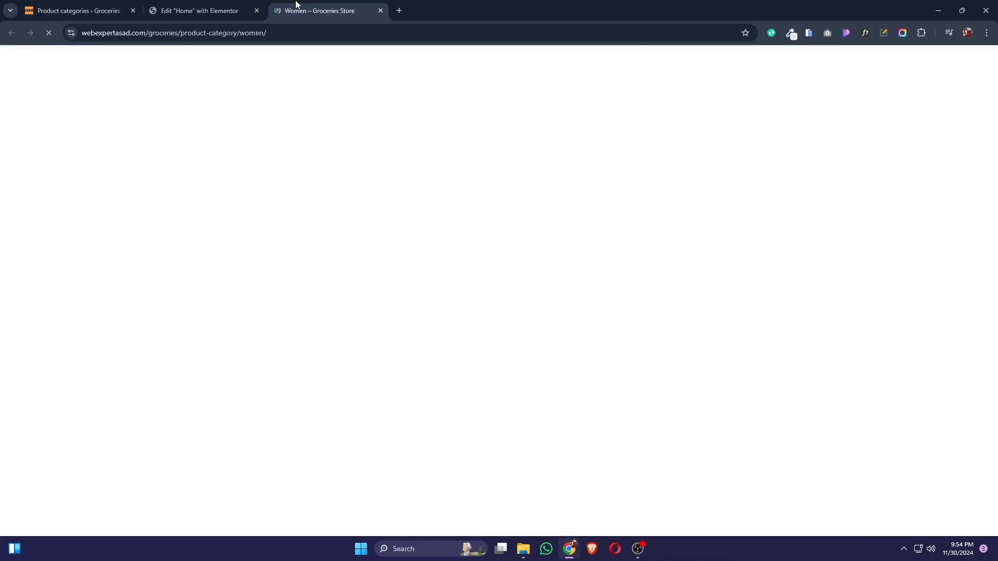
{"action": "left_click", "coordinate": [300, 33]}
{"action": "key", "text": "ctrl+c"}
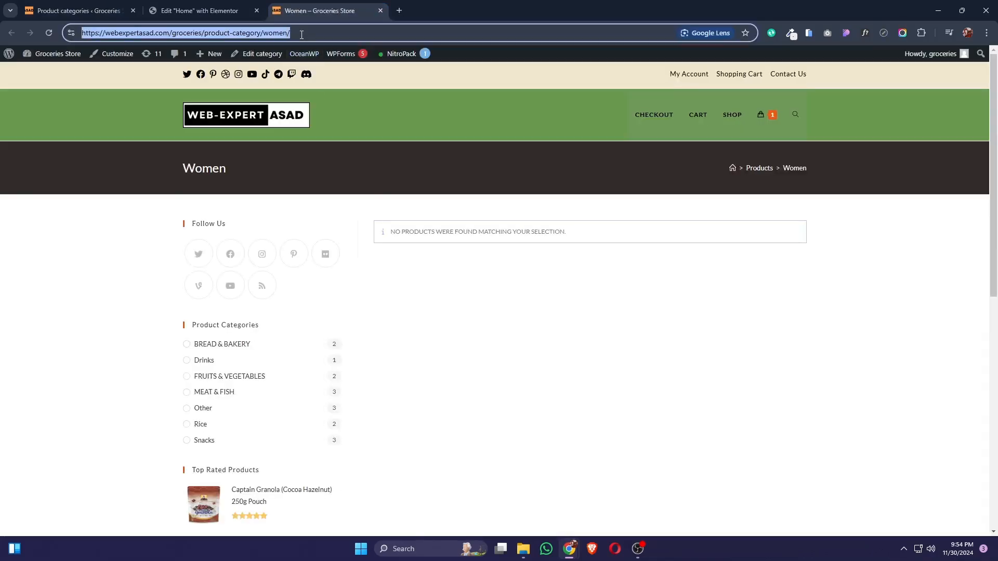
{"action": "left_click", "coordinate": [179, 10]}
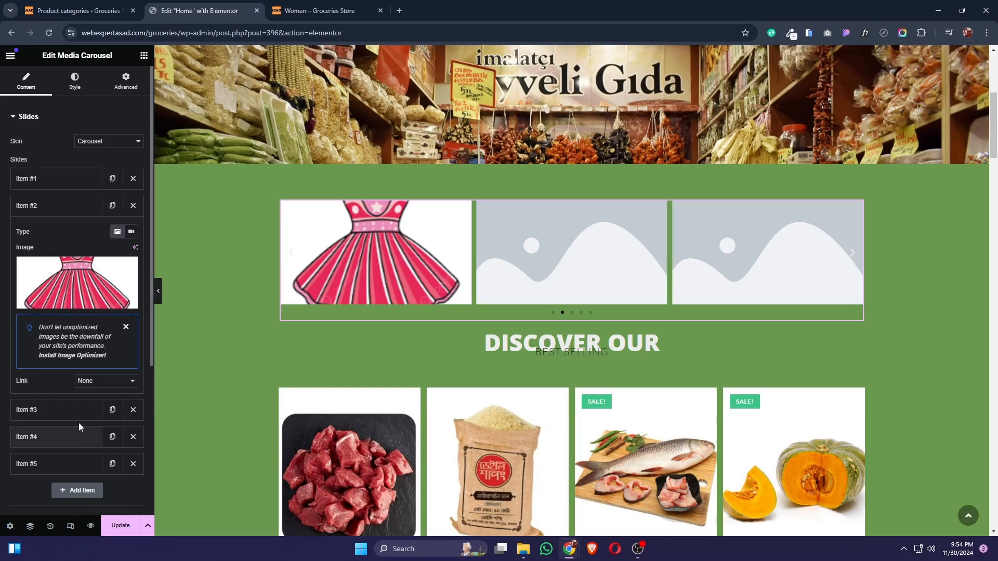
{"action": "left_click", "coordinate": [104, 384]}
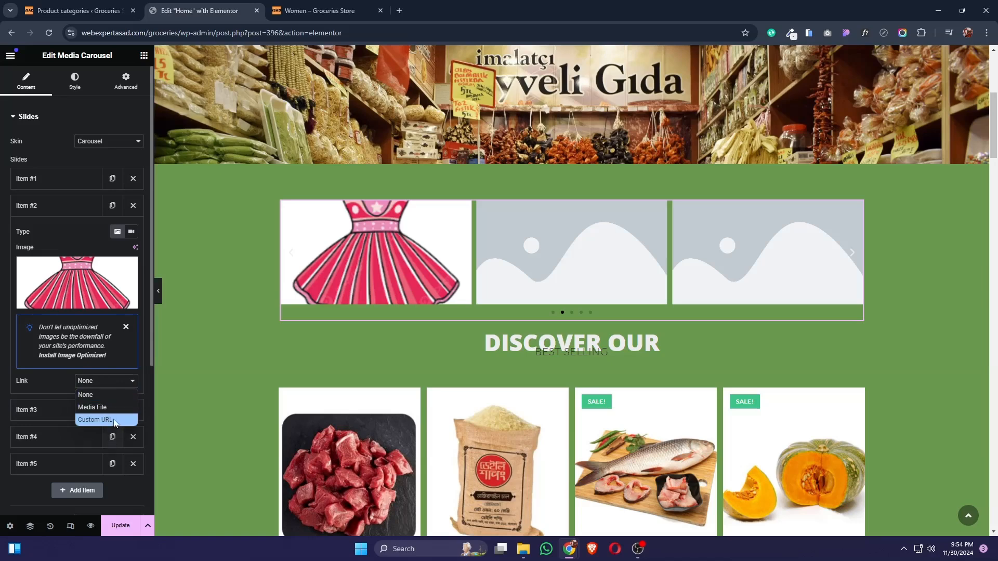
{"action": "left_click", "coordinate": [105, 420]}
{"action": "left_click", "coordinate": [80, 401]}
{"action": "key", "text": "ctrl+v"}
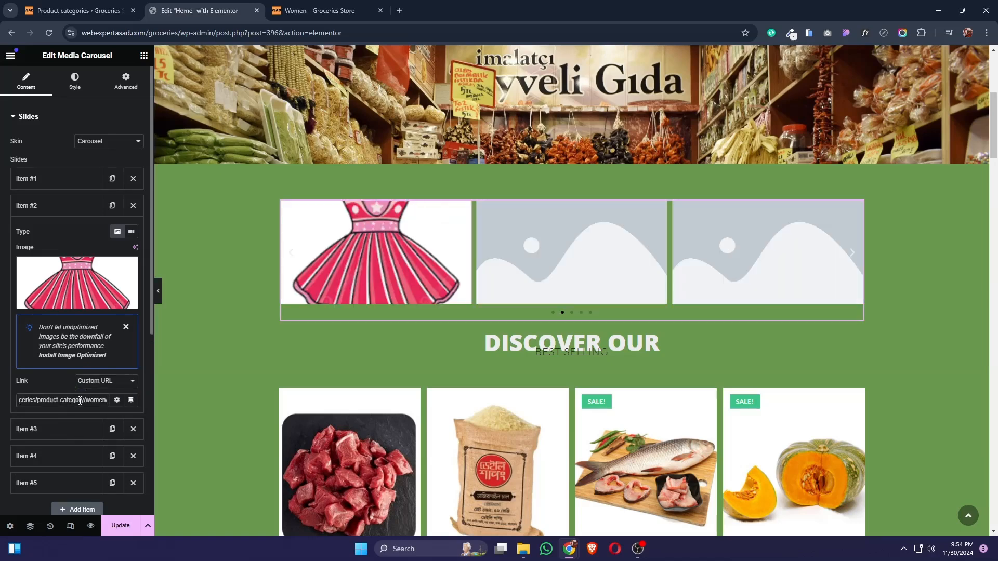
{"action": "left_click", "coordinate": [88, 206]}
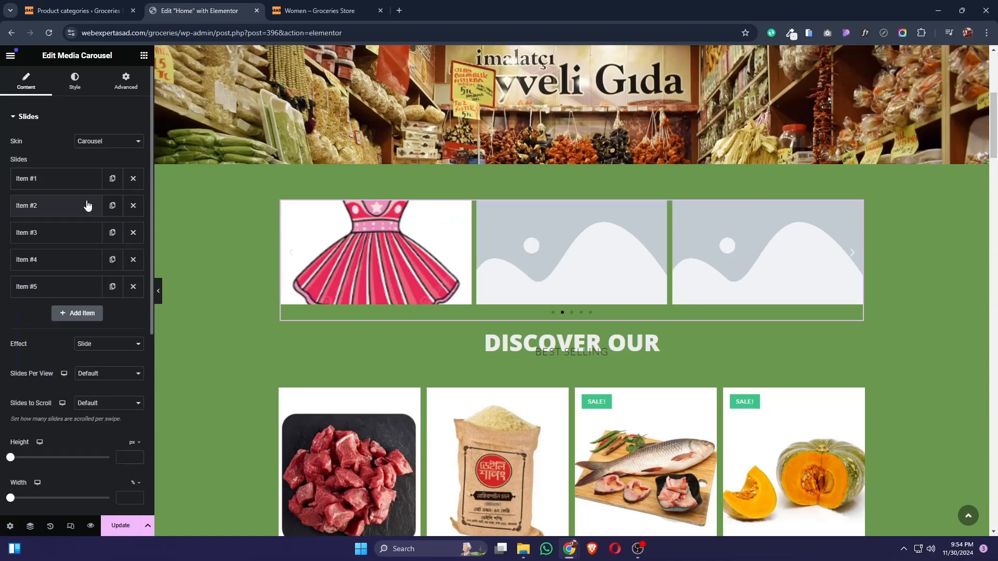
Use the toys image with the teddy bear from the media library for the third carousel slide.
{"action": "left_click", "coordinate": [64, 233]}
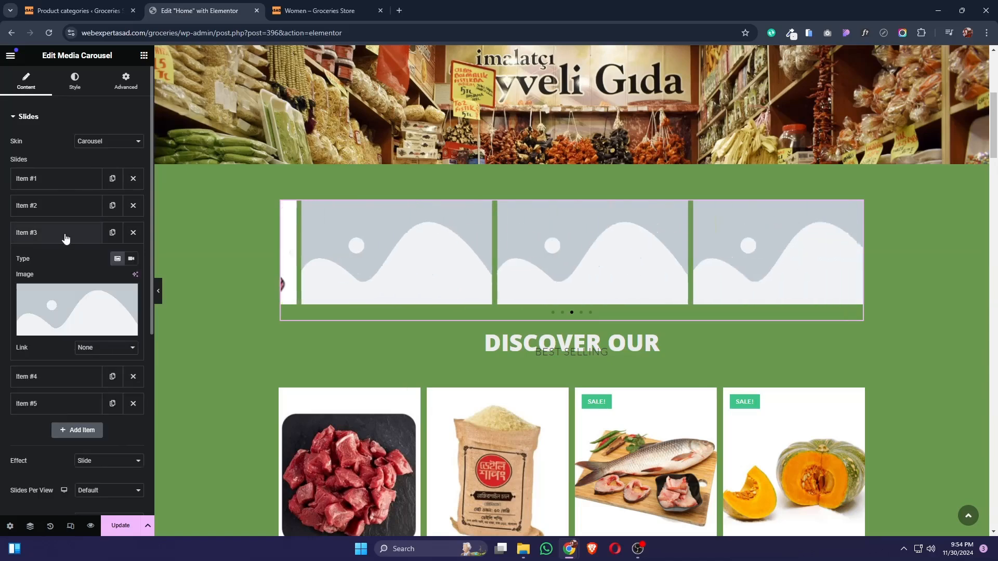
{"action": "left_click", "coordinate": [69, 326]}
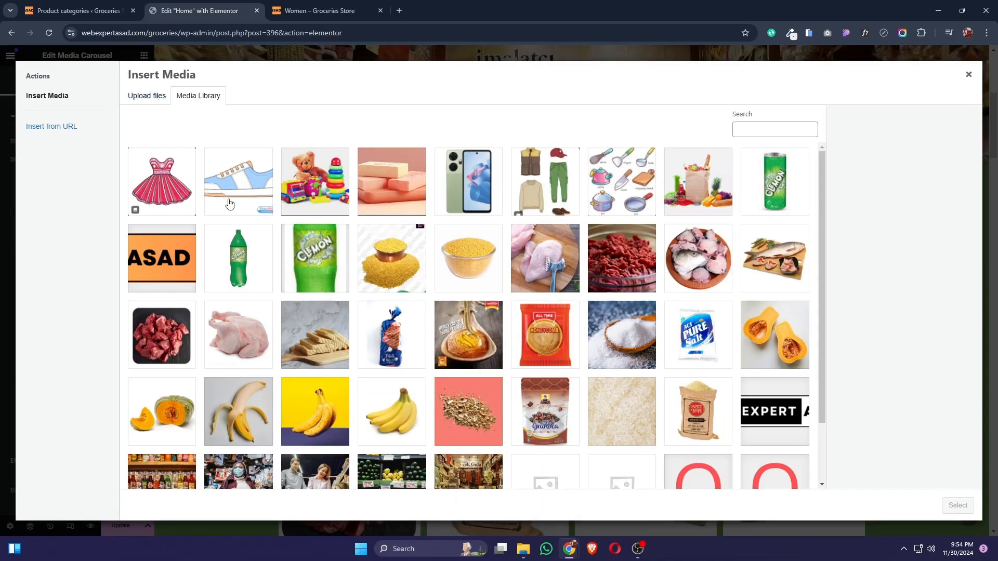
{"action": "left_click", "coordinate": [329, 191]}
{"action": "left_click", "coordinate": [958, 505]}
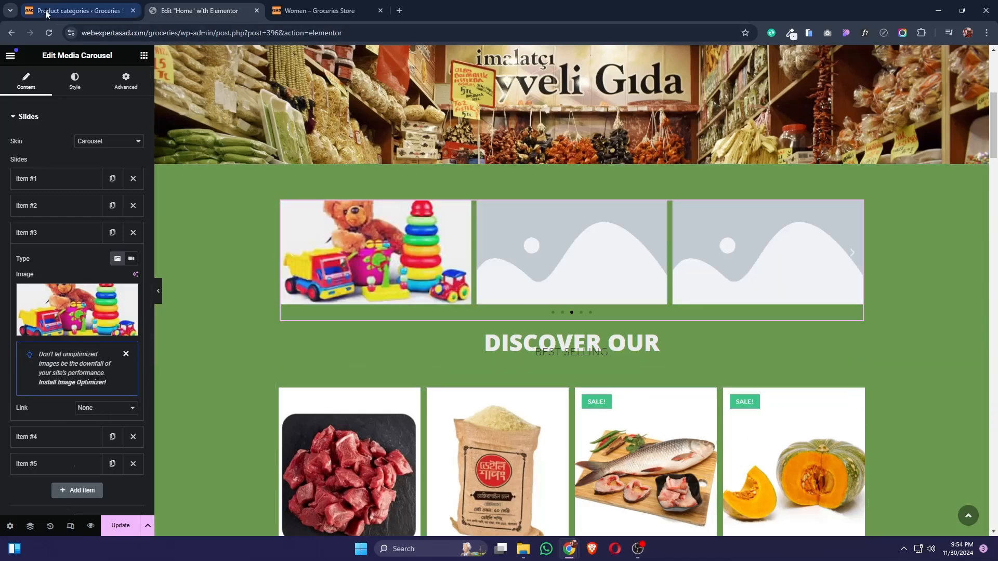
Replace the open Women page with the Toys category page, copy its web address, and open the third slide's link options.
{"action": "left_click", "coordinate": [74, 11]}
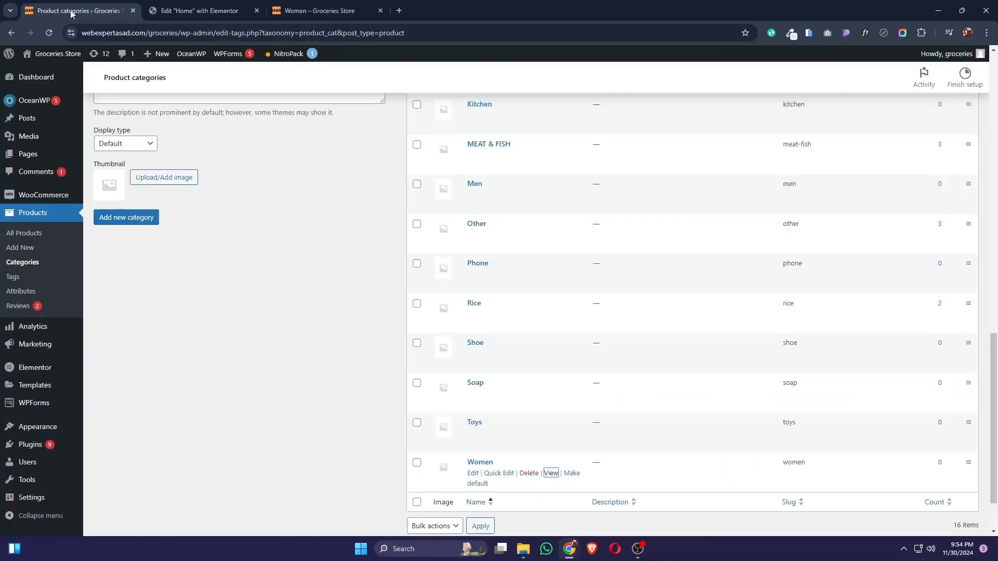
{"action": "left_click", "coordinate": [380, 10]}
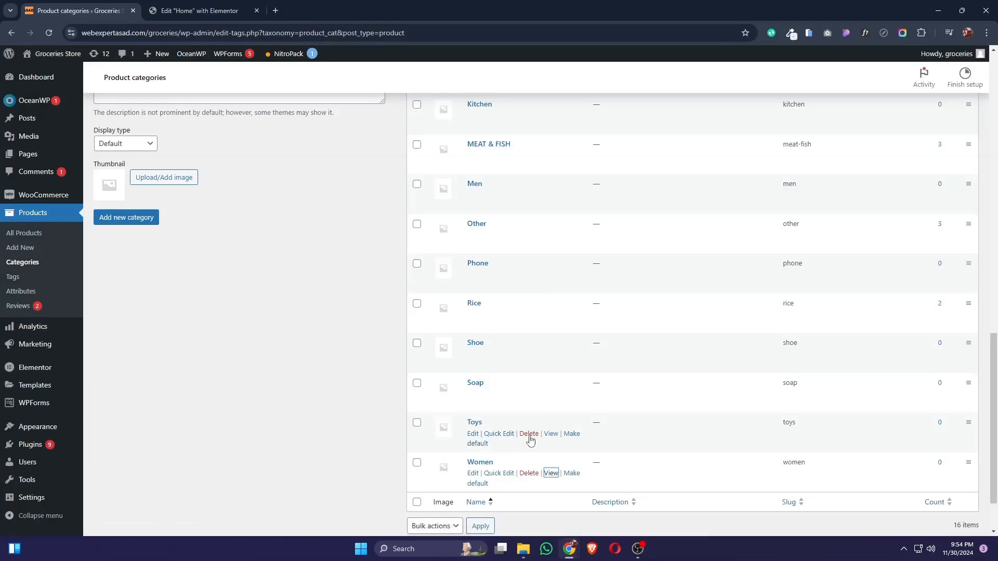
{"action": "middle_click", "coordinate": [551, 434]}
{"action": "left_click", "coordinate": [283, 6]}
{"action": "left_click", "coordinate": [304, 33]}
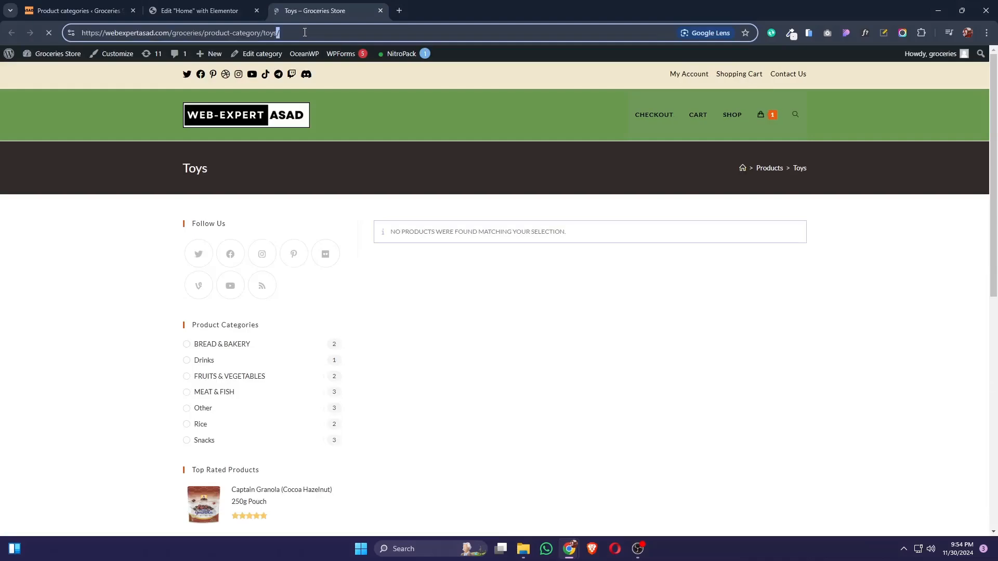
{"action": "left_click", "coordinate": [200, 11]}
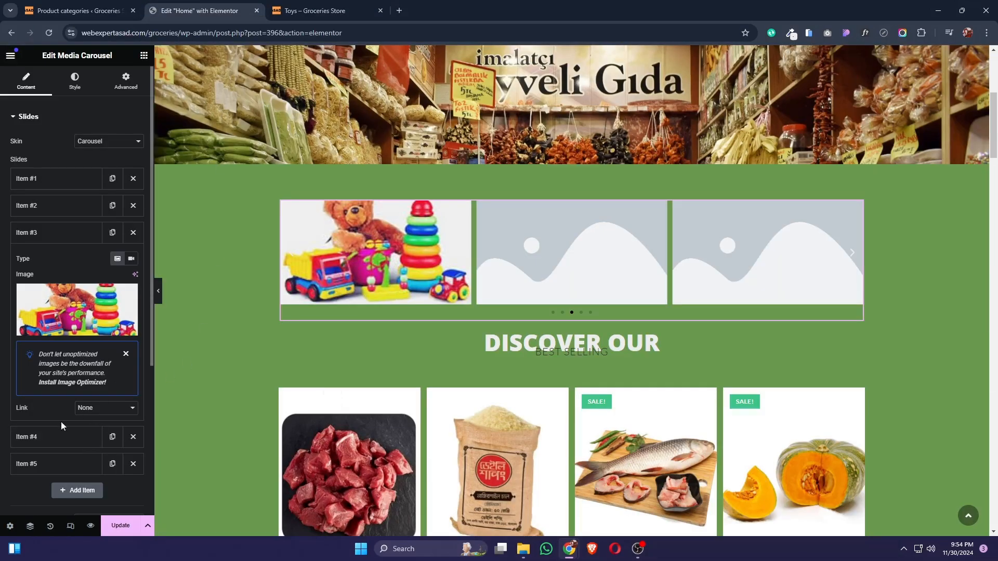
{"action": "left_click", "coordinate": [76, 410]}
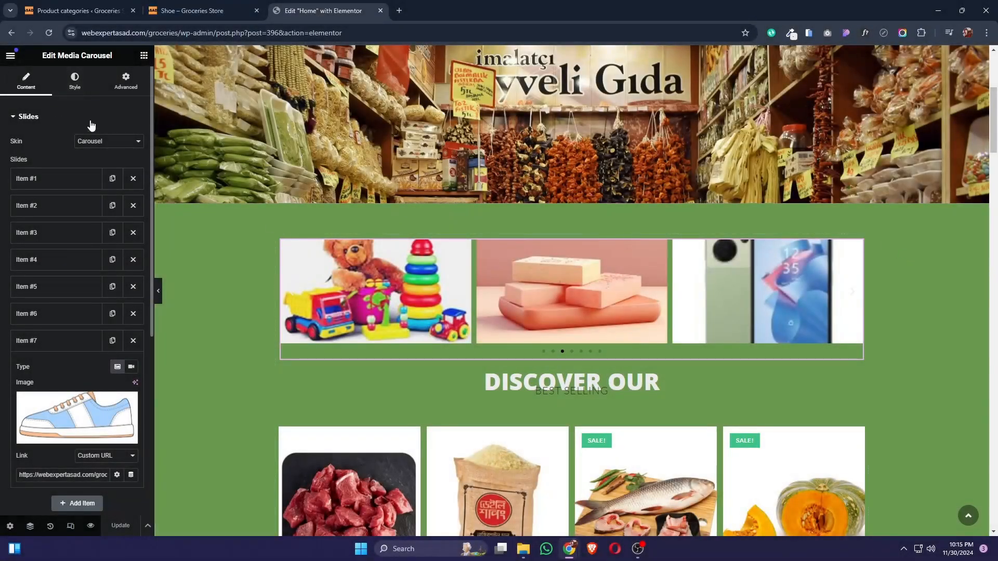
Set the space between the carousel slides to 29 and their border radius to 50%.
{"action": "left_click", "coordinate": [72, 97]}
{"action": "left_click_drag", "start_coordinate": [30, 156], "coordinate": [70, 165]}
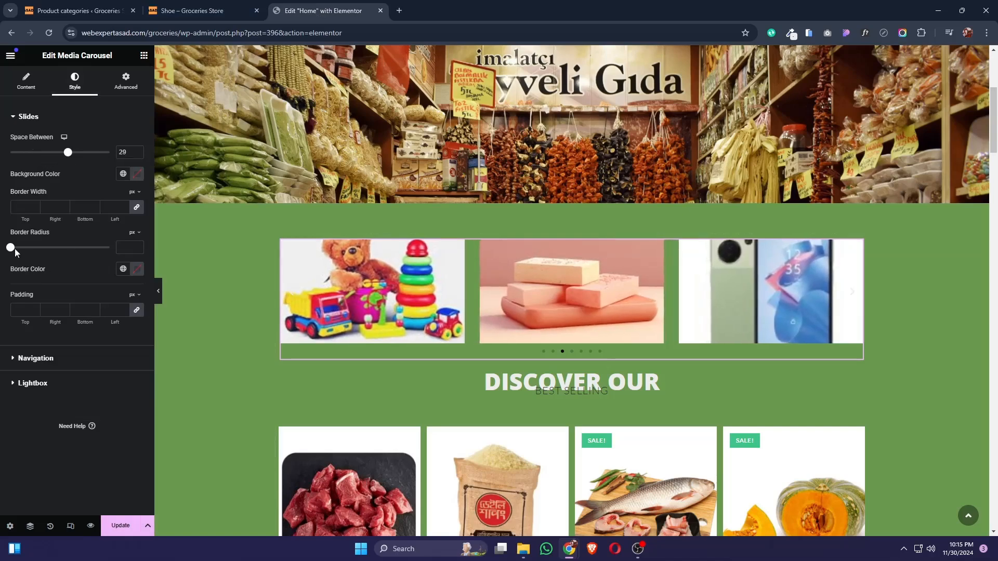
{"action": "left_click_drag", "start_coordinate": [12, 252], "coordinate": [34, 258]}
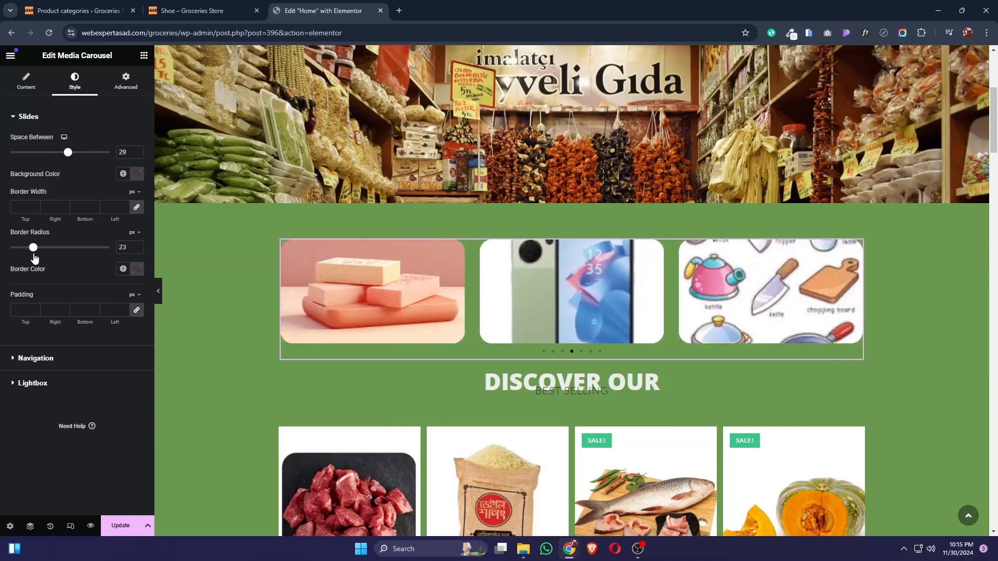
{"action": "left_click", "coordinate": [131, 260]}
{"action": "type", "text": "50"}
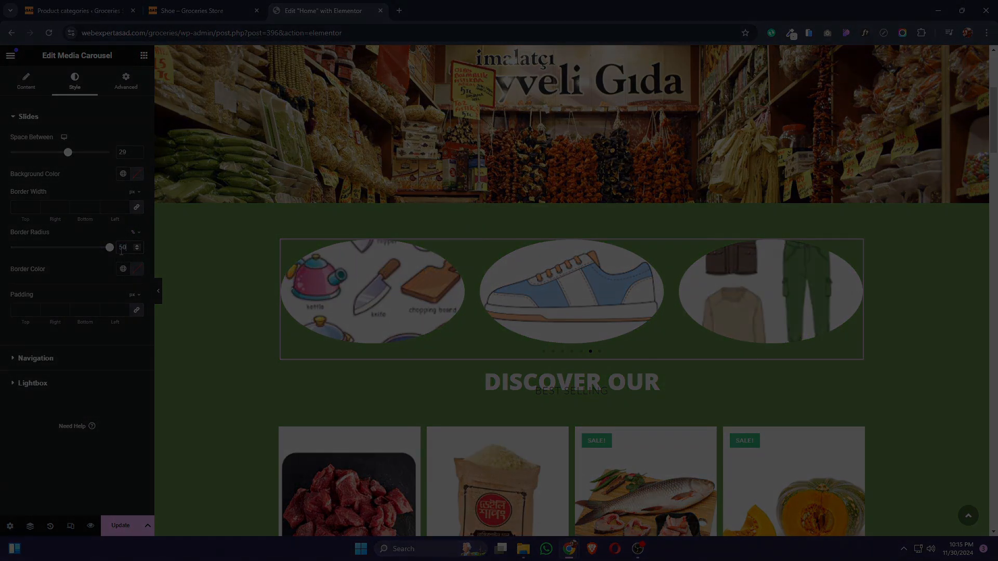